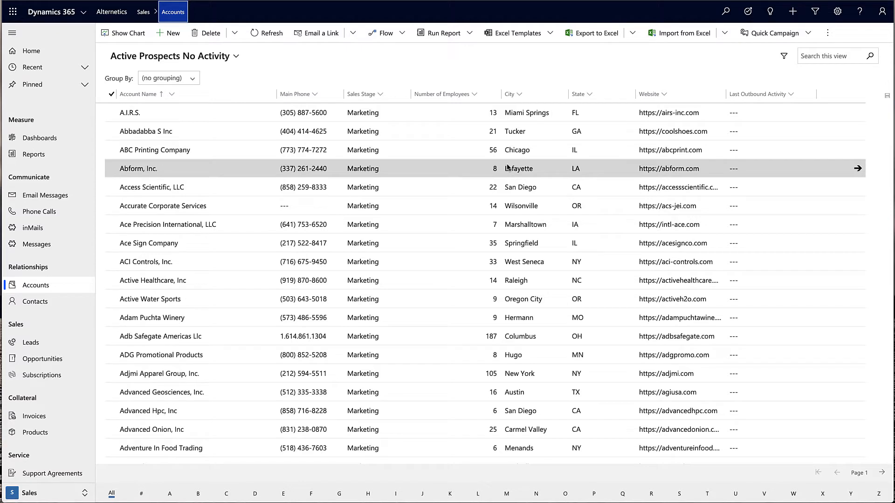
Open the Ace Sign Company account and review its LinkedIn News, Connections and Recommended Leads.
{"action": "double_click", "coordinate": [234, 247]}
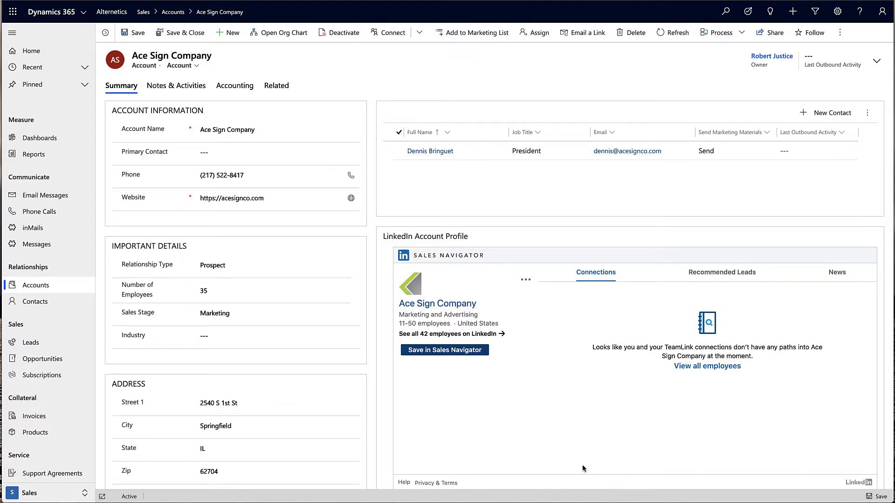
{"action": "left_click", "coordinate": [835, 277]}
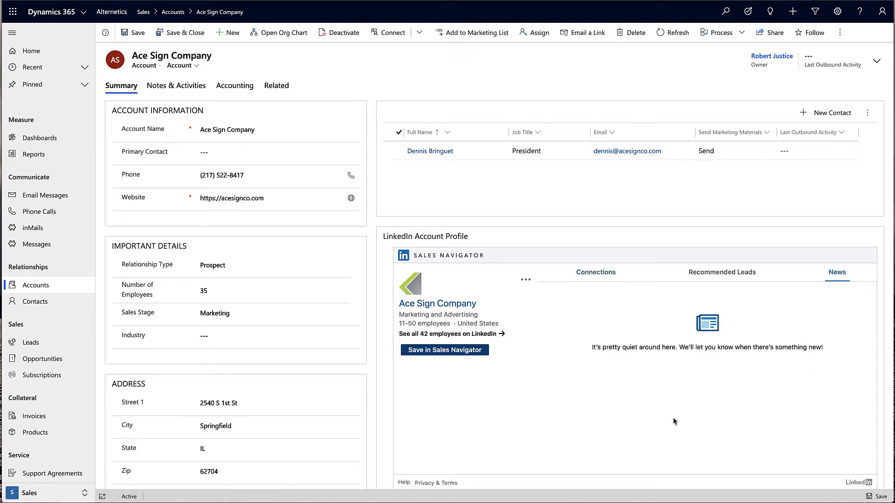
{"action": "left_click", "coordinate": [571, 276]}
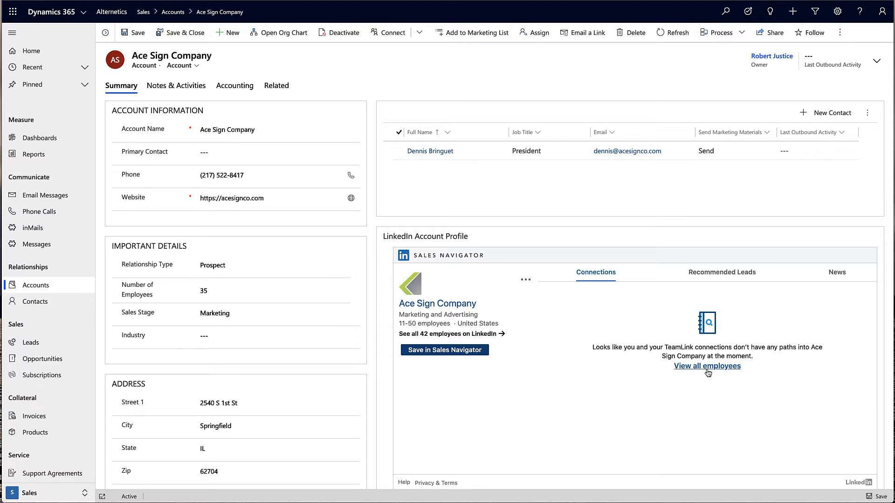
{"action": "left_click", "coordinate": [709, 275]}
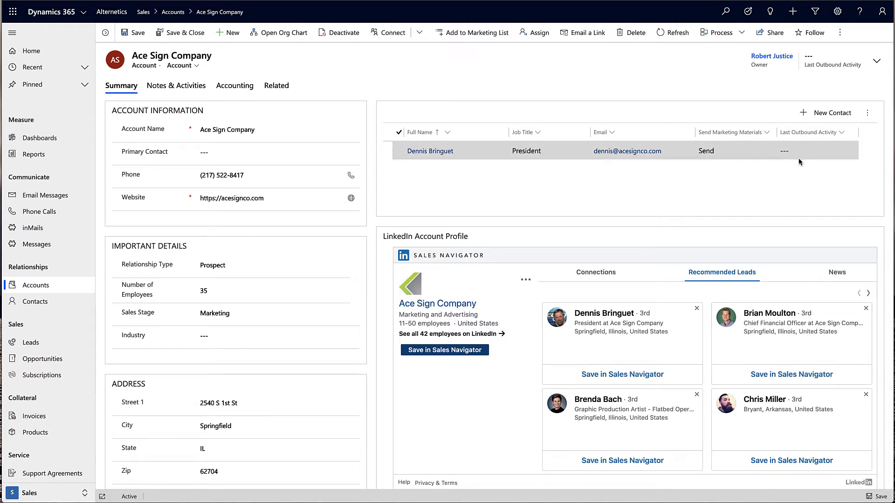
Quick-create an Ace Sign Company contact with the new person's first and last name, Job Title CFO, and save.
{"action": "left_click", "coordinate": [829, 118]}
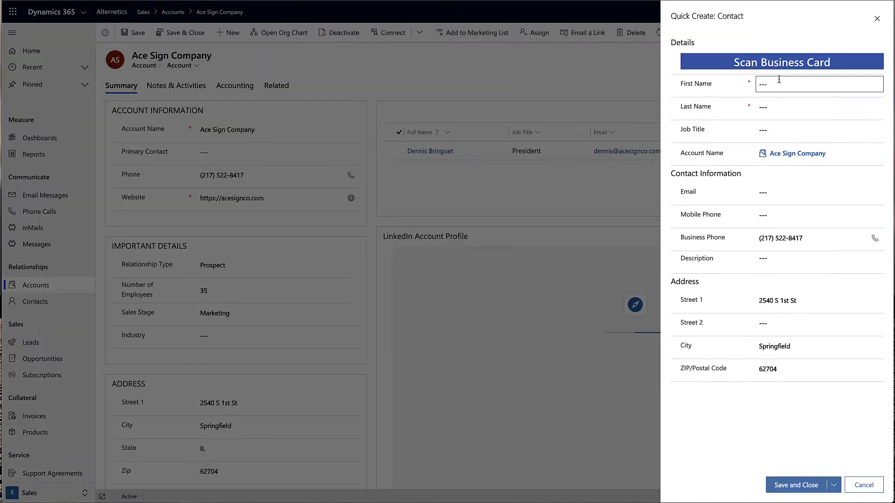
{"action": "left_click", "coordinate": [778, 80]}
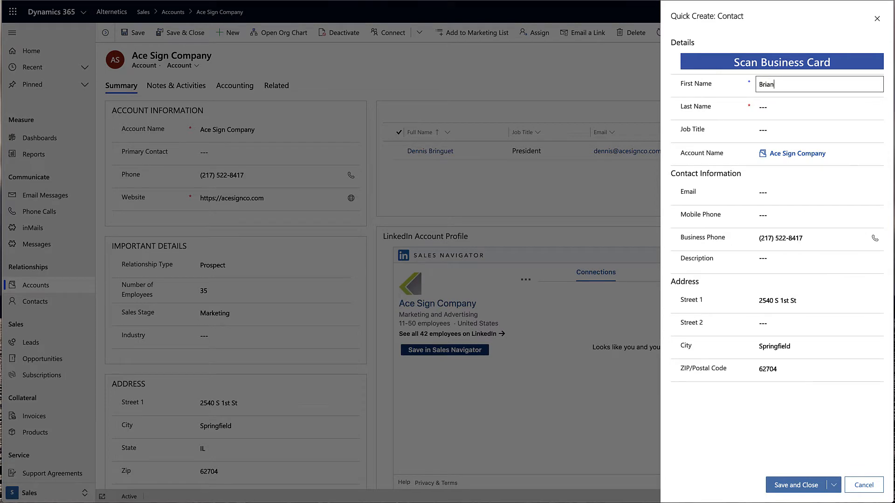
{"action": "key", "text": "Tab"}
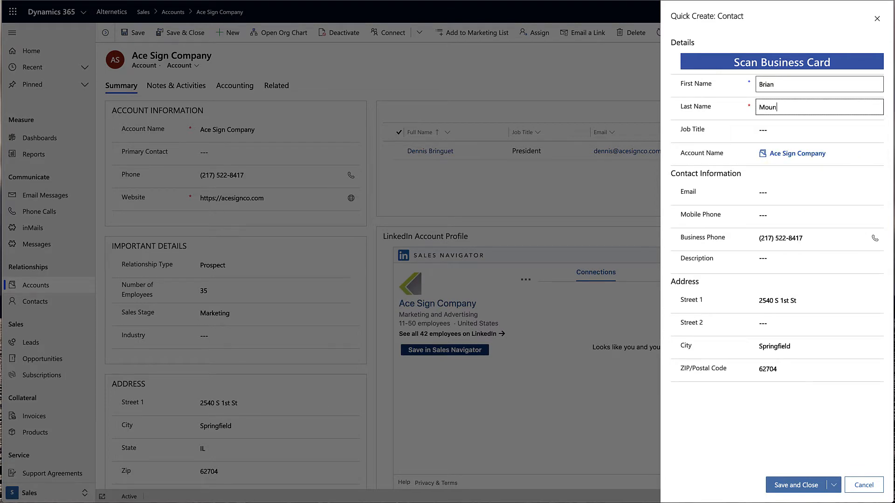
{"action": "key", "text": "Tab"}
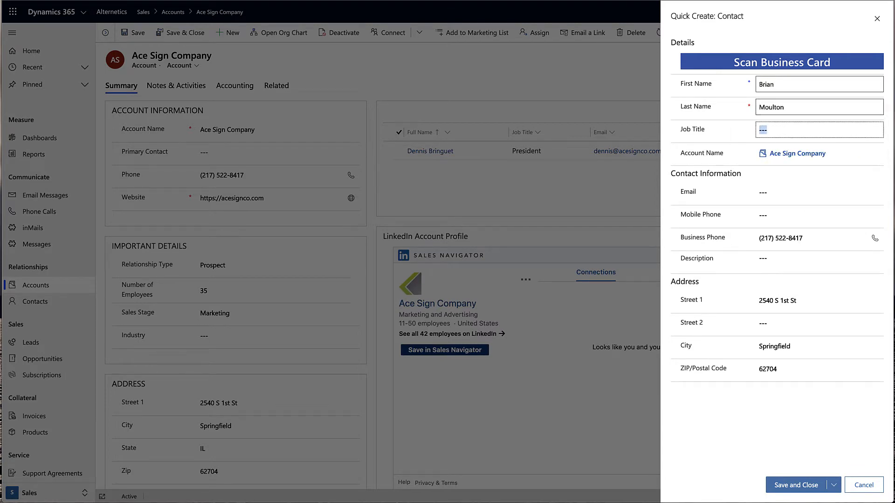
{"action": "type", "text": "CFO"}
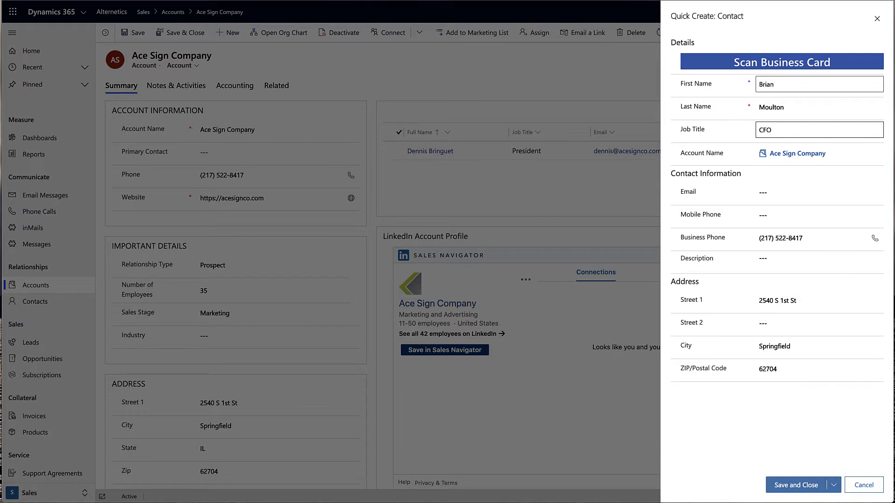
{"action": "left_click", "coordinate": [795, 486]}
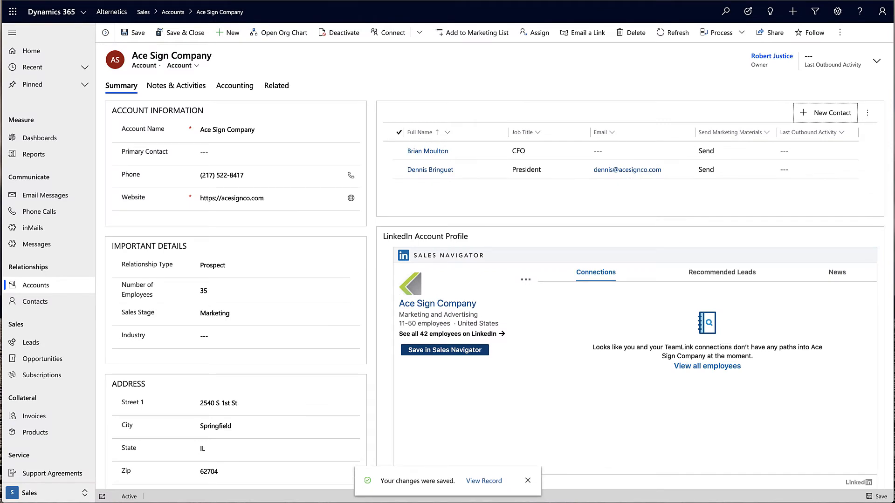
Set the Ace Sign Company account's Industry to Business Services and save the record.
{"action": "left_click", "coordinate": [712, 277]}
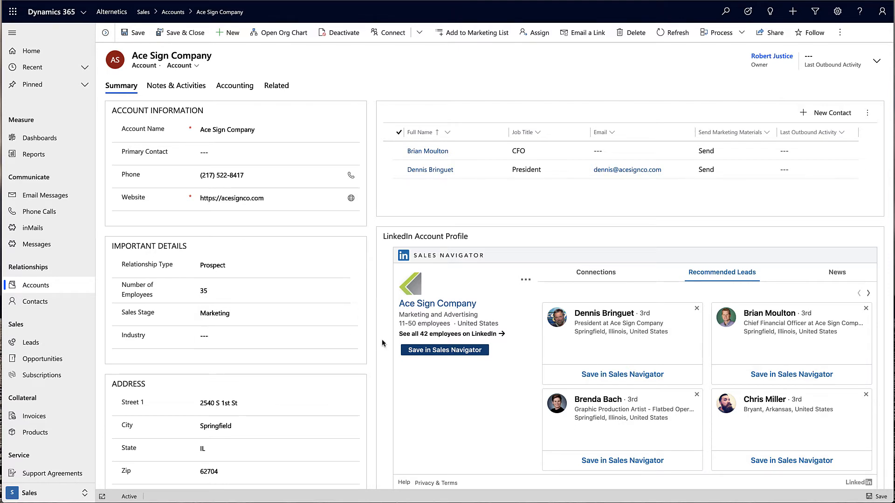
{"action": "left_click", "coordinate": [249, 341]}
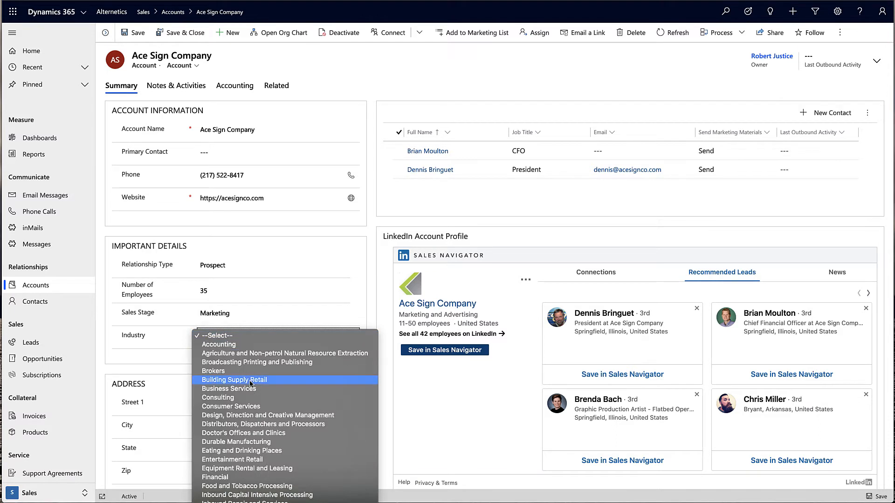
{"action": "left_click", "coordinate": [373, 386]}
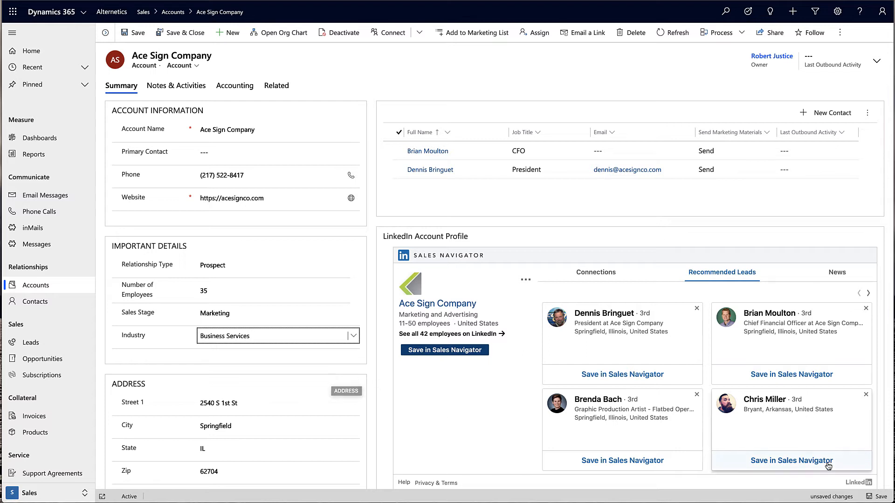
{"action": "left_click", "coordinate": [880, 497]}
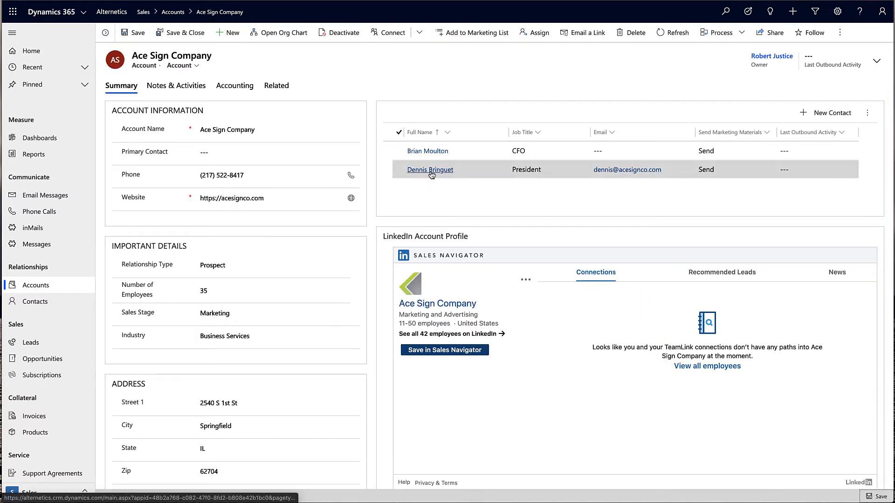
Open the President's contact record and bring up actions on his LinkedIn Sales Navigator profile.
{"action": "left_click", "coordinate": [430, 170]}
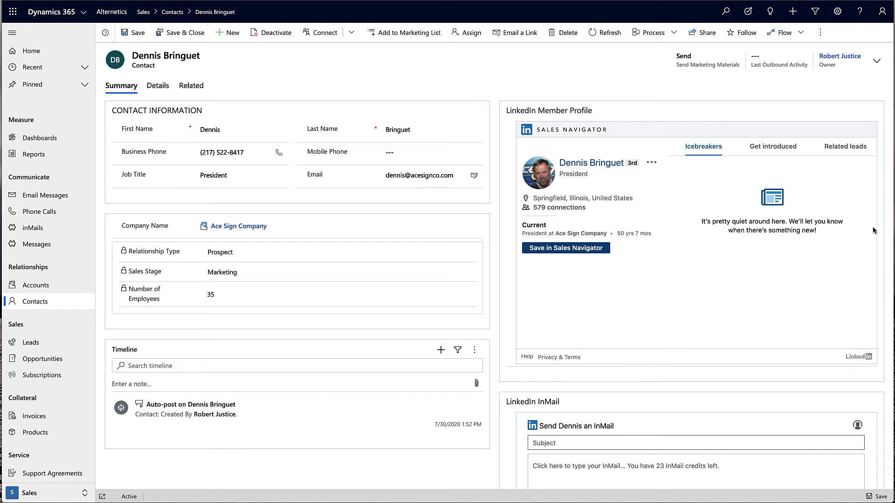
{"action": "left_click", "coordinate": [772, 150]}
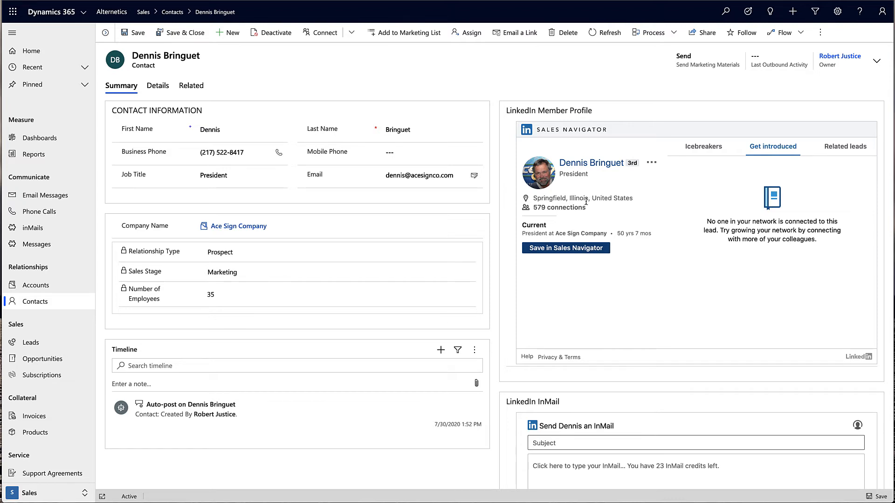
{"action": "left_click", "coordinate": [584, 166]}
{"action": "left_click", "coordinate": [652, 163]}
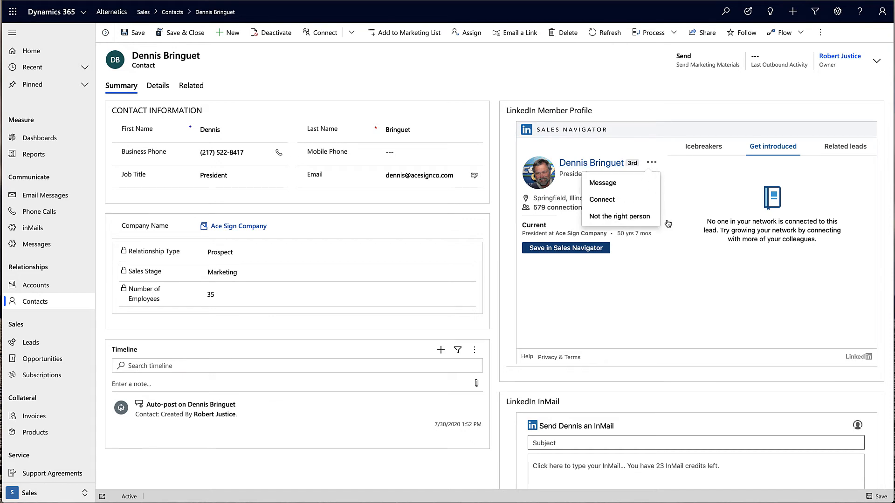
Start a LinkedIn message to the President with subject 'Sales Enablement Expertise'.
{"action": "left_click", "coordinate": [603, 183]}
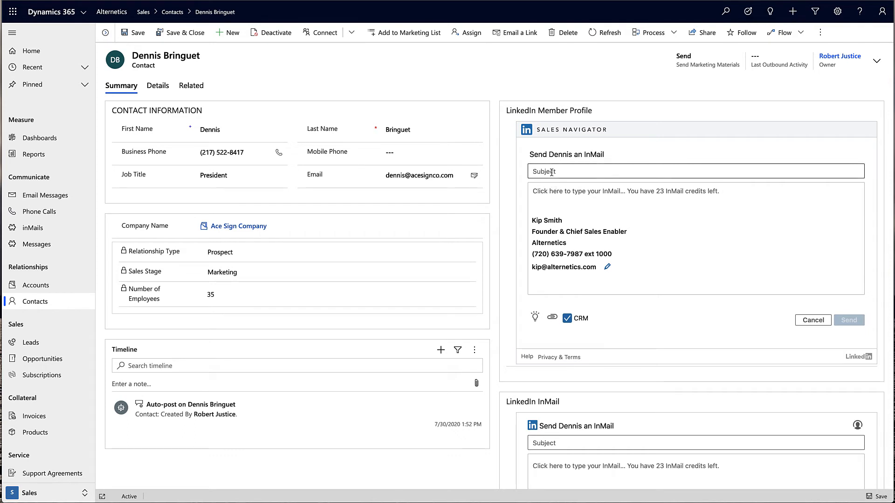
{"action": "left_click", "coordinate": [551, 172]}
{"action": "left_click", "coordinate": [555, 188]}
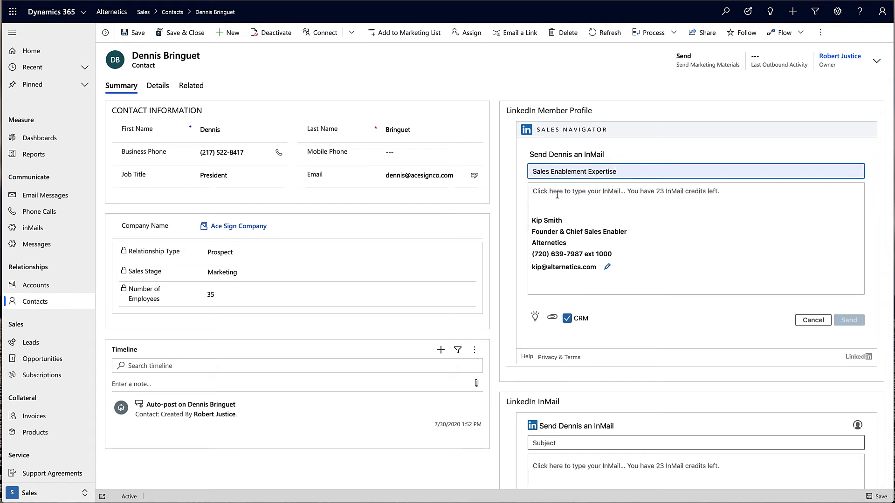
Write the body: a greeting by first name, the pasted two-paragraph pitch, and no extra blank lines.
{"action": "left_click", "coordinate": [532, 192]}
{"action": "type", "text": "Hi Dennis,"}
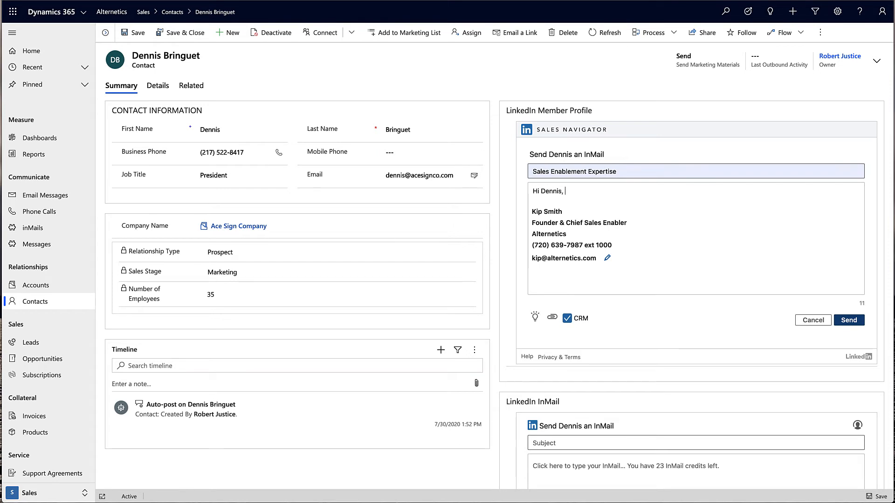
{"action": "type", "text": "I am a sales enablement specialist with deep experience in the B2B space. I have helped other B2B clients streamline their sales process and technology, shortening their time from lead to revenue.    Do you struggle with your sales processes, technology, and reporting? If so, are you open to a short discussion to see if my skillset may be of value?"}
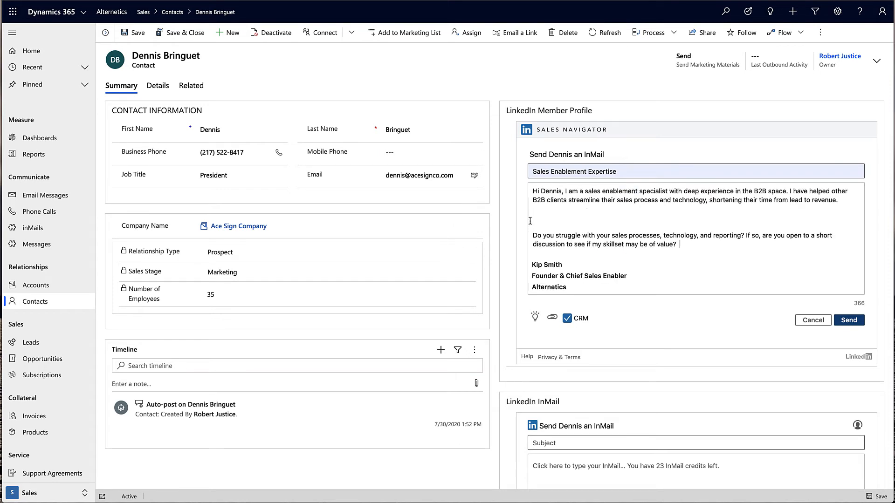
{"action": "left_click", "coordinate": [576, 229]}
{"action": "key", "text": "BackSpace"}
{"action": "key", "text": "BackSpace"}
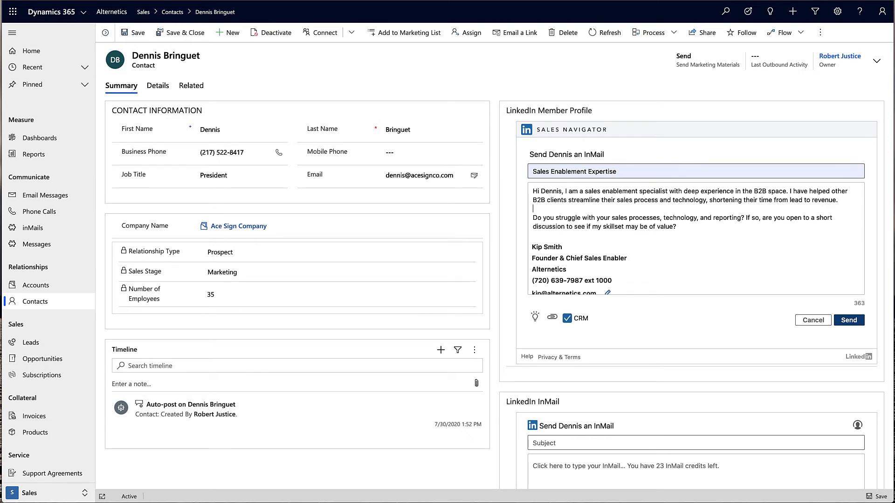
{"action": "scroll", "coordinate": [678, 267], "scroll_direction": "down", "scroll_amount": 1}
{"action": "scroll", "coordinate": [680, 266], "scroll_direction": "up", "scroll_amount": 1}
{"action": "left_click", "coordinate": [534, 321]}
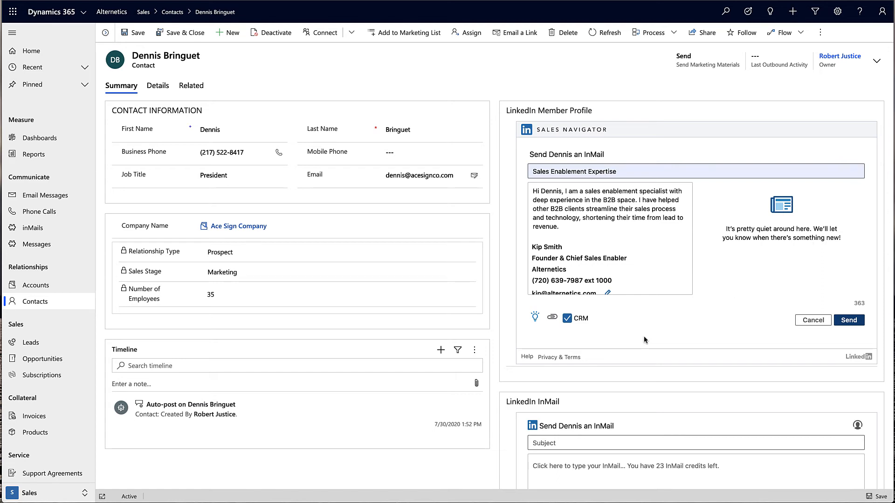
{"action": "left_click", "coordinate": [535, 318]}
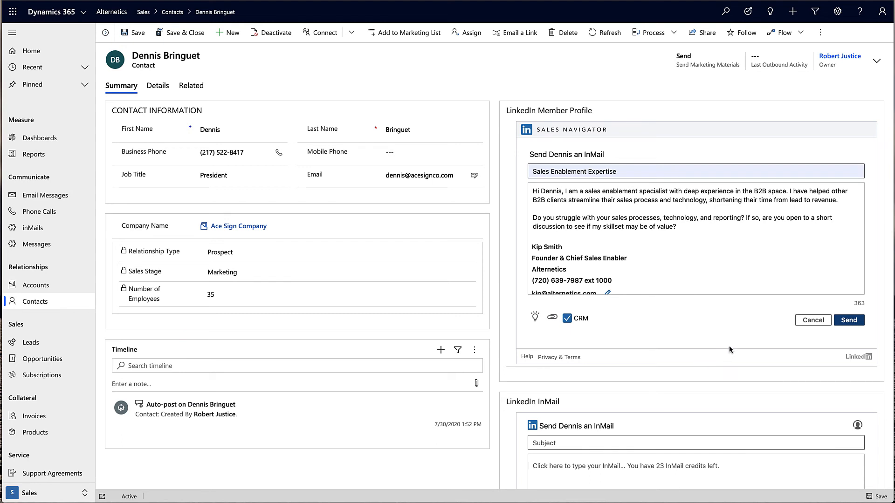
Send the InMail and refresh the contact to confirm it is logged in the timeline.
{"action": "left_click", "coordinate": [850, 321]}
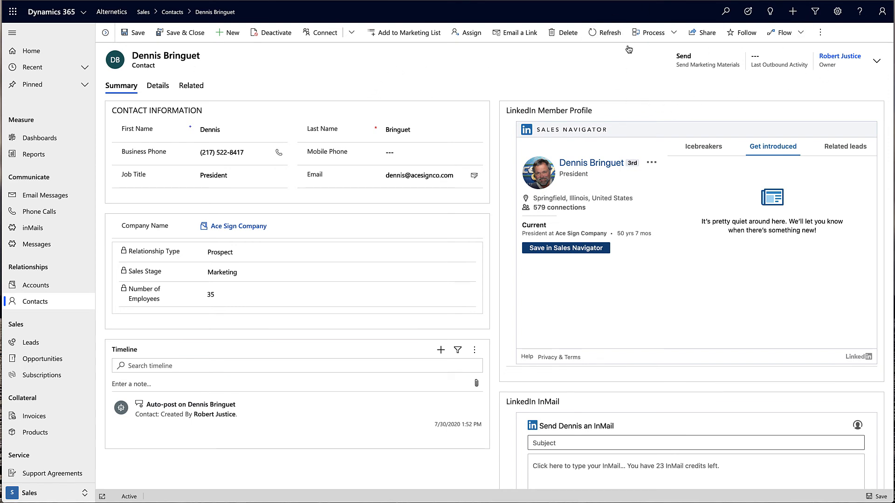
{"action": "left_click", "coordinate": [605, 33]}
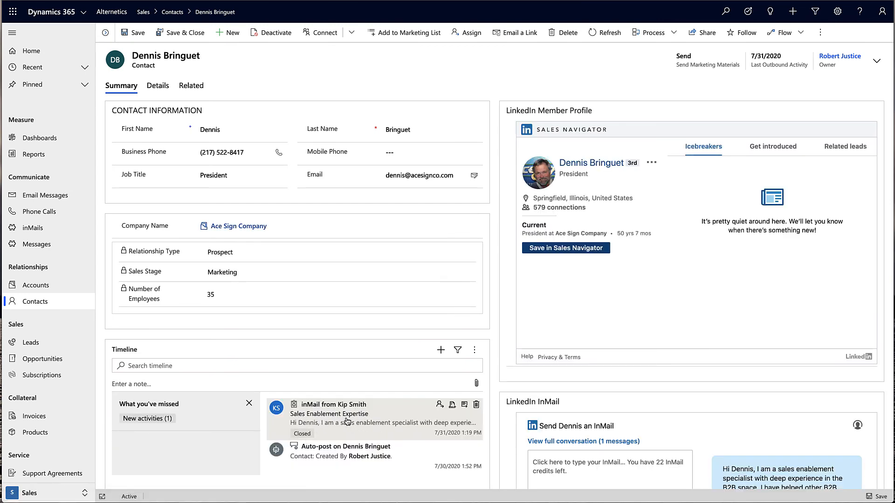
{"action": "scroll", "coordinate": [676, 448], "scroll_direction": "down", "scroll_amount": 3}
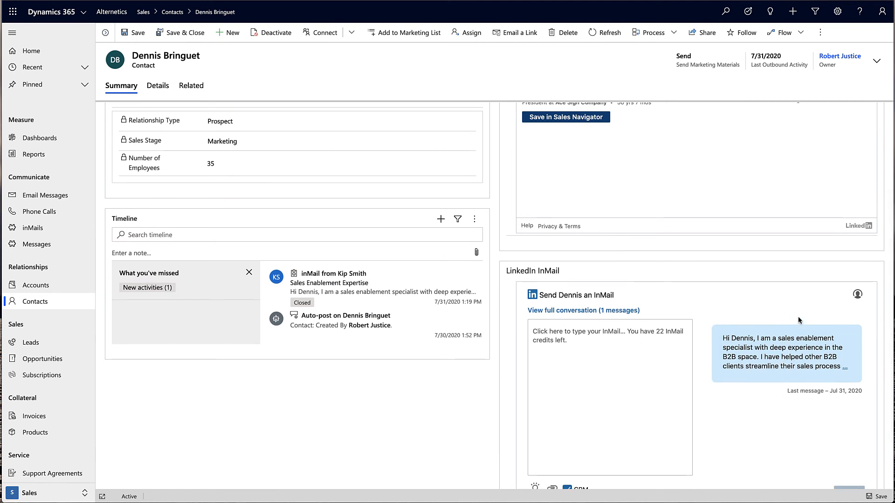
{"action": "scroll", "coordinate": [693, 356], "scroll_direction": "up", "scroll_amount": 3}
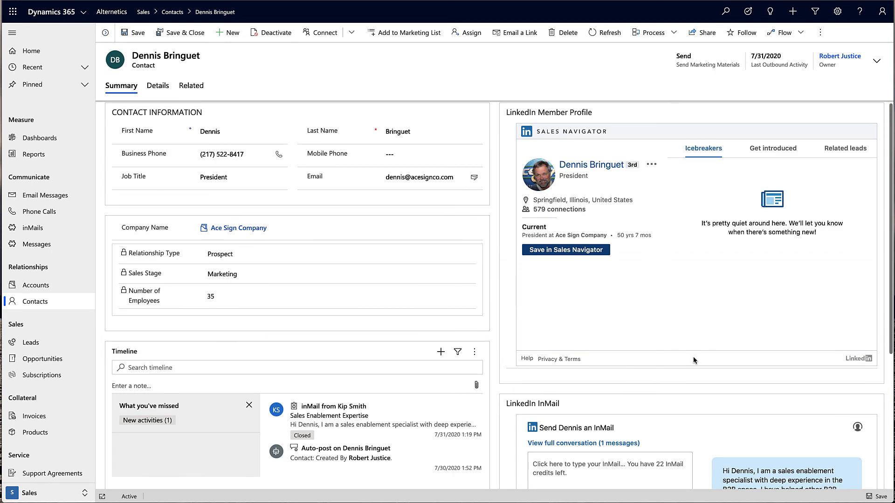